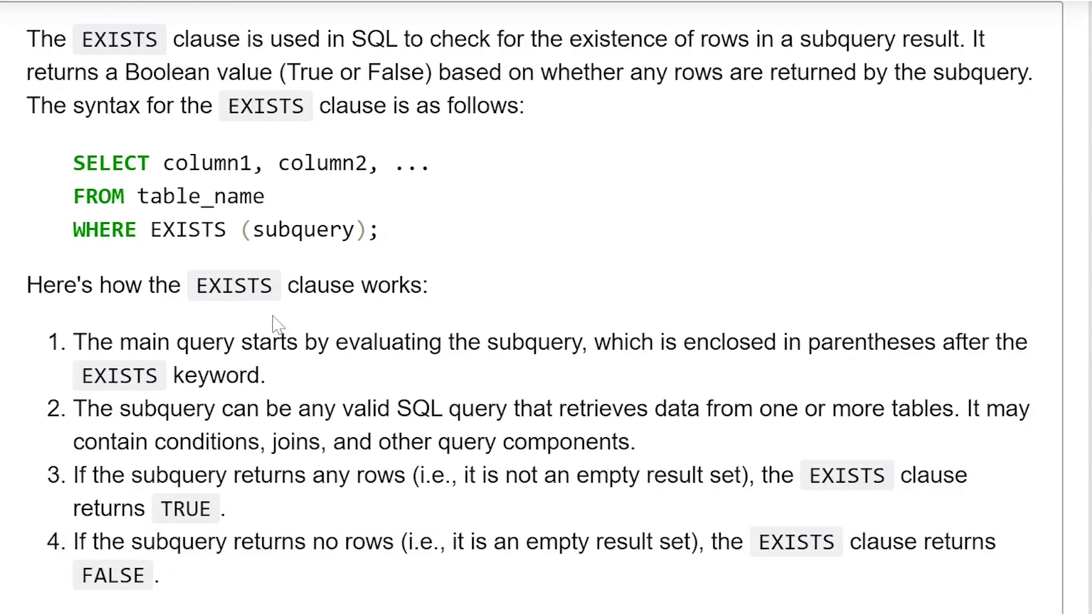
{"action": "scroll", "coordinate": [275, 325], "scroll_direction": "down", "scroll_amount": 2}
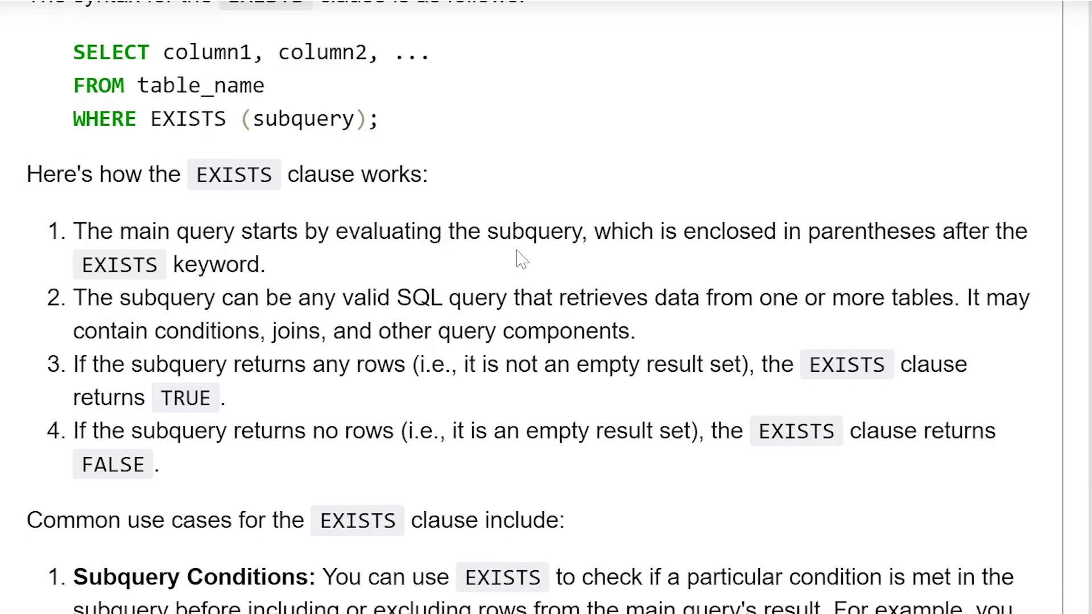
{"action": "scroll", "coordinate": [520, 257], "scroll_direction": "down", "scroll_amount": 2}
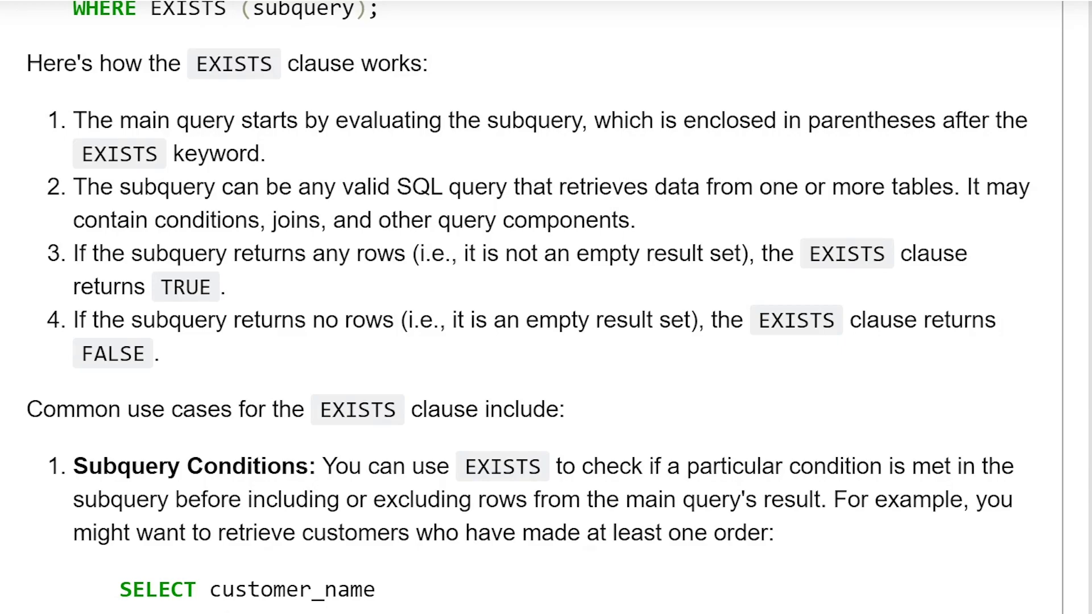
{"action": "scroll", "coordinate": [307, 188], "scroll_direction": "down", "scroll_amount": 2}
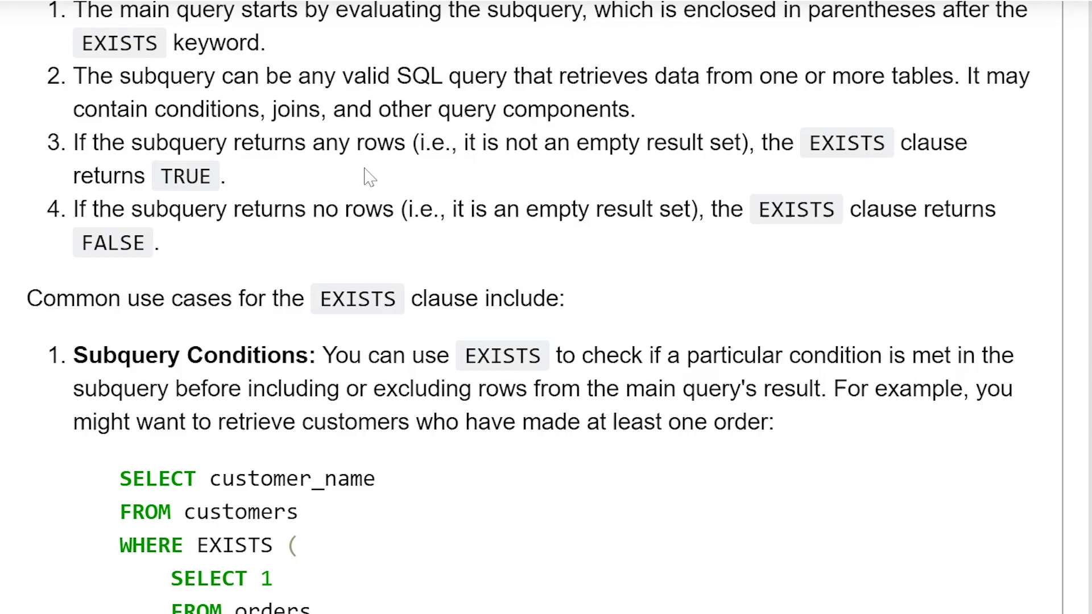
{"action": "scroll", "coordinate": [369, 177], "scroll_direction": "down", "scroll_amount": 2}
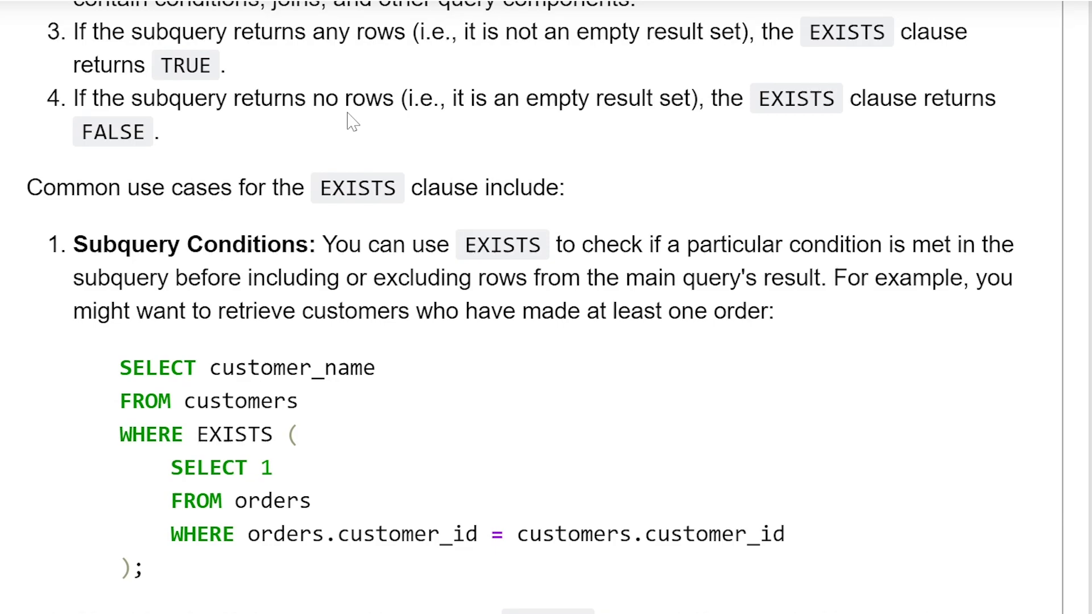
{"action": "scroll", "coordinate": [347, 119], "scroll_direction": "down", "scroll_amount": 2}
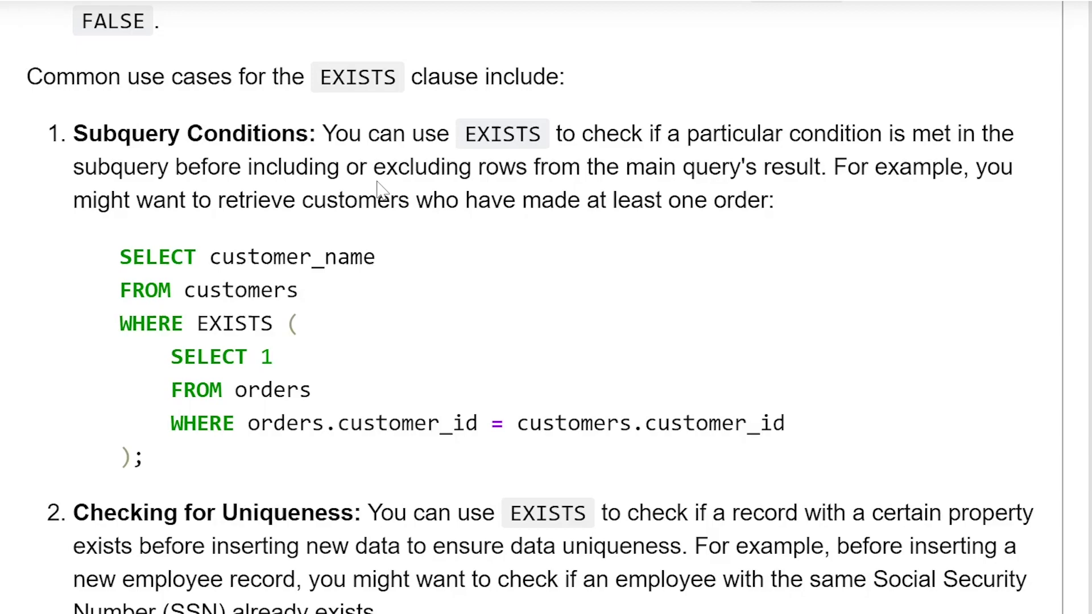
{"action": "scroll", "coordinate": [377, 183], "scroll_direction": "down", "scroll_amount": 3}
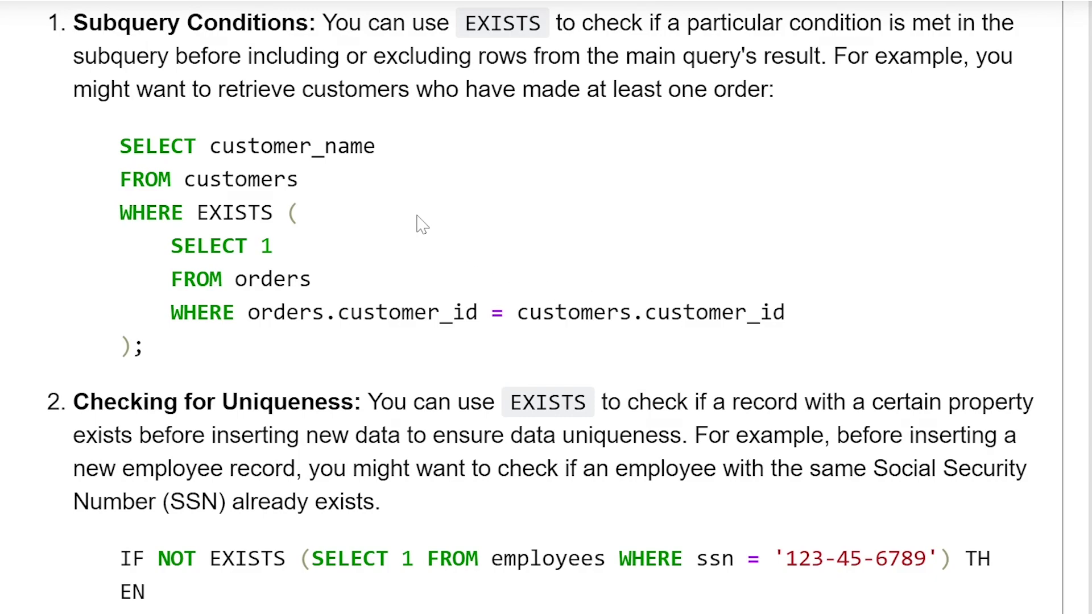
{"action": "scroll", "coordinate": [422, 224], "scroll_direction": "down", "scroll_amount": 4}
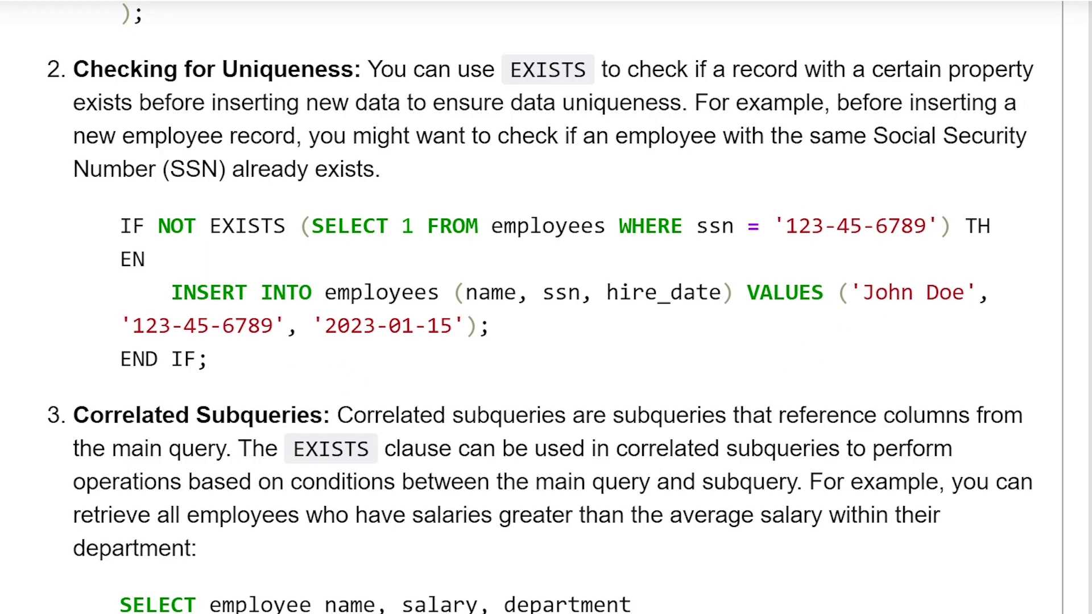
{"action": "scroll", "coordinate": [546, 307], "scroll_direction": "down", "scroll_amount": 4}
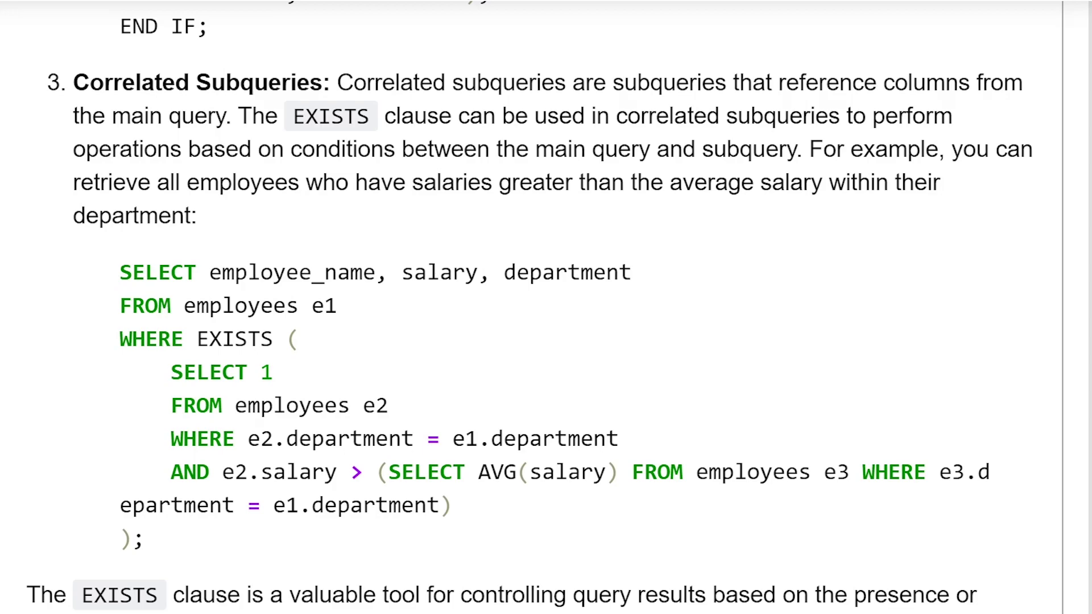
{"action": "scroll", "coordinate": [213, 256], "scroll_direction": "down", "scroll_amount": 2}
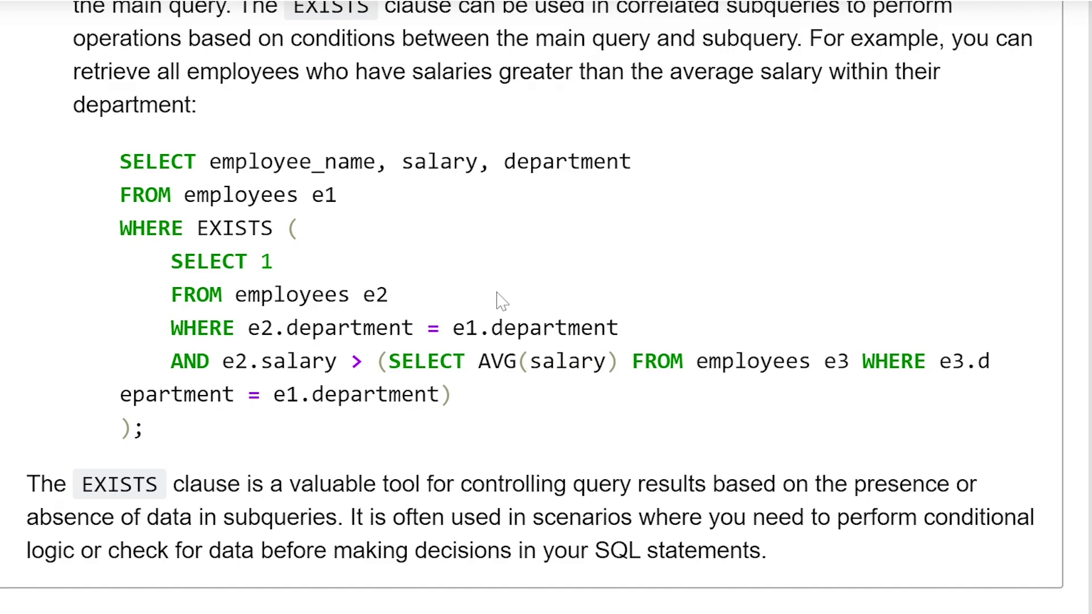
{"action": "scroll", "coordinate": [502, 301], "scroll_direction": "down", "scroll_amount": 1}
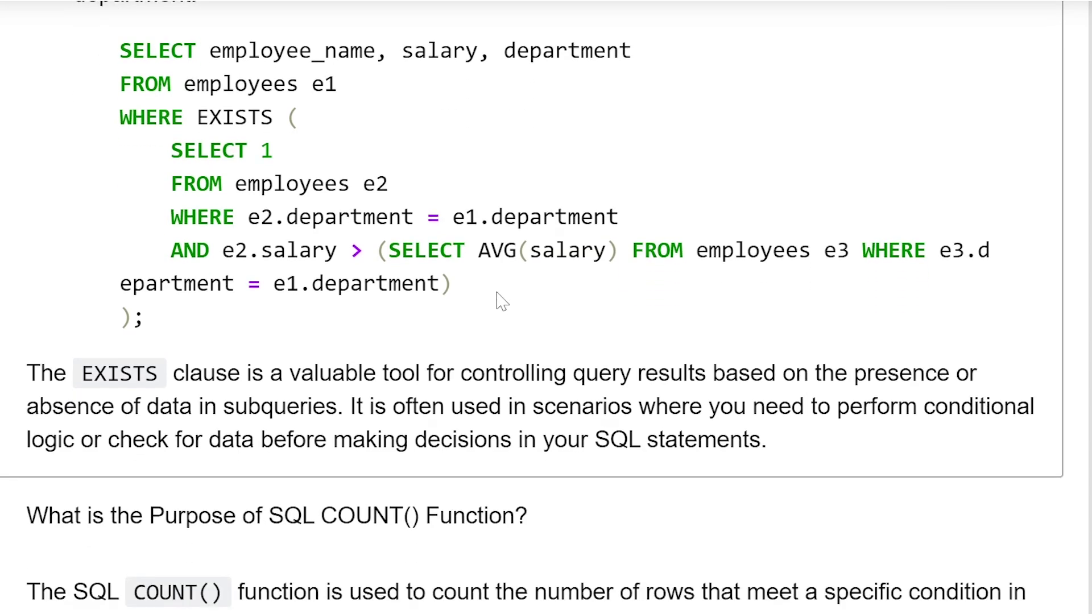
{"action": "scroll", "coordinate": [501, 302], "scroll_direction": "down", "scroll_amount": 1}
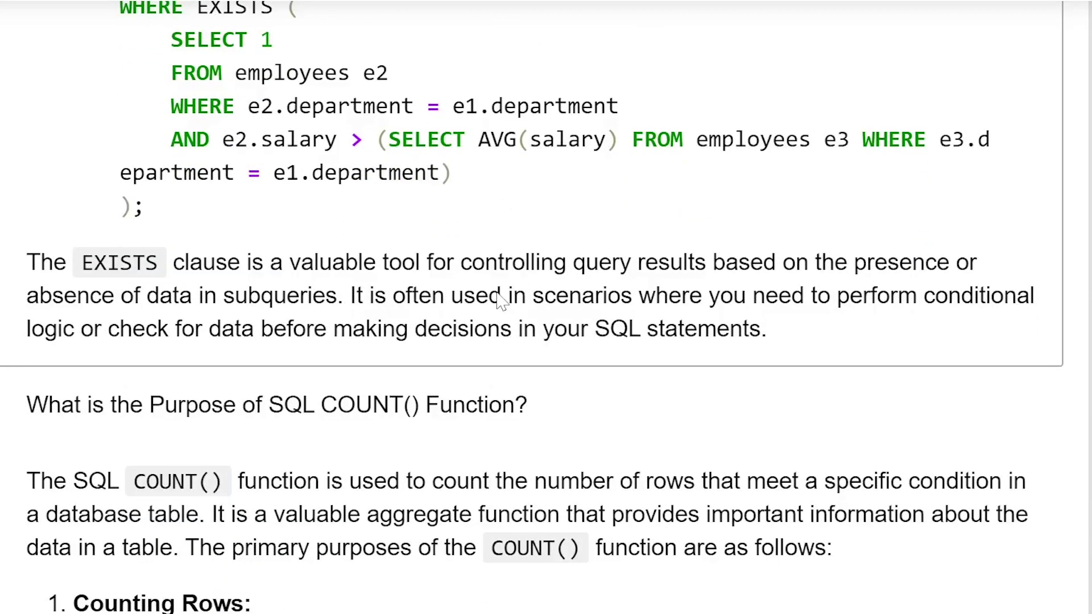